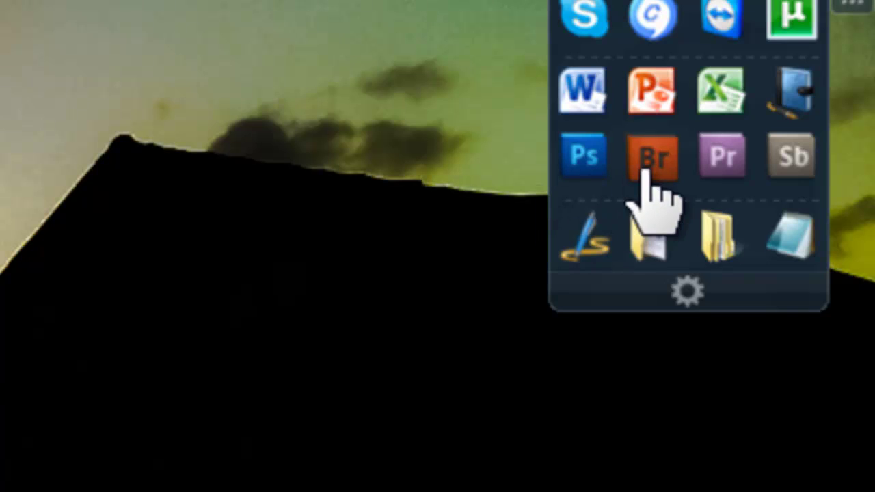
Start Adobe Bridge and open Leaves.jpg from the Images folder in Camera Raw.
click(646, 174)
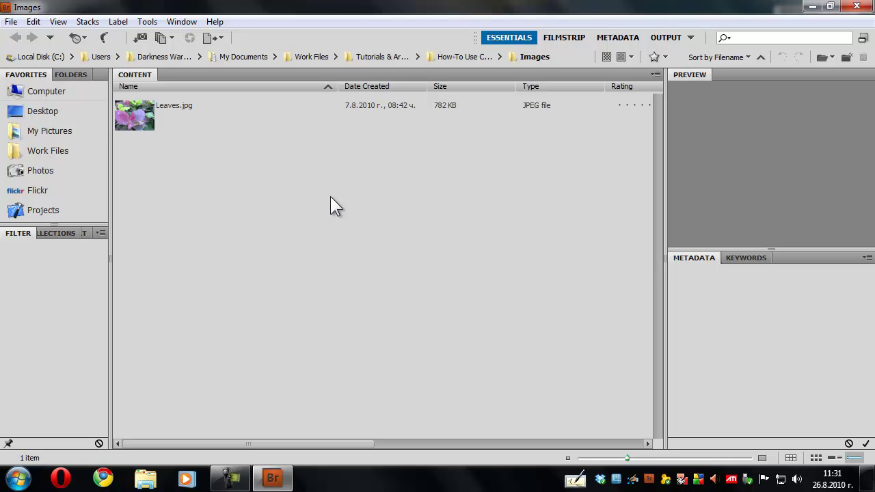
right_click(251, 111)
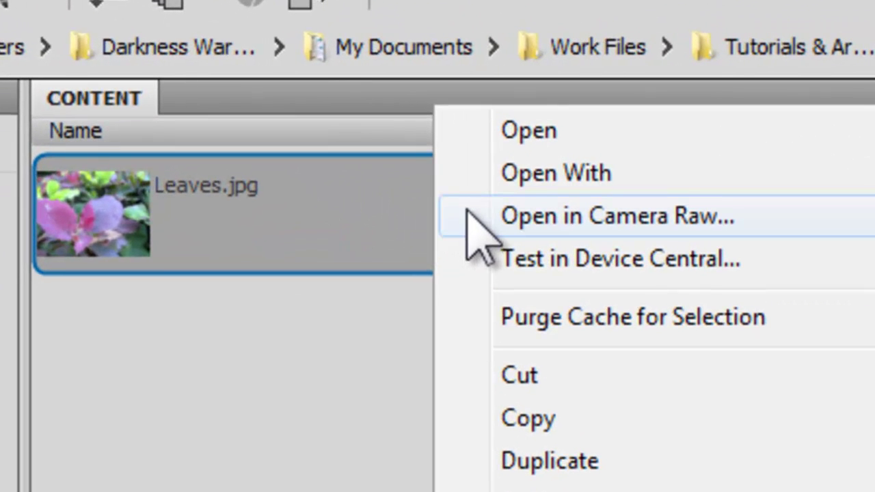
click(468, 217)
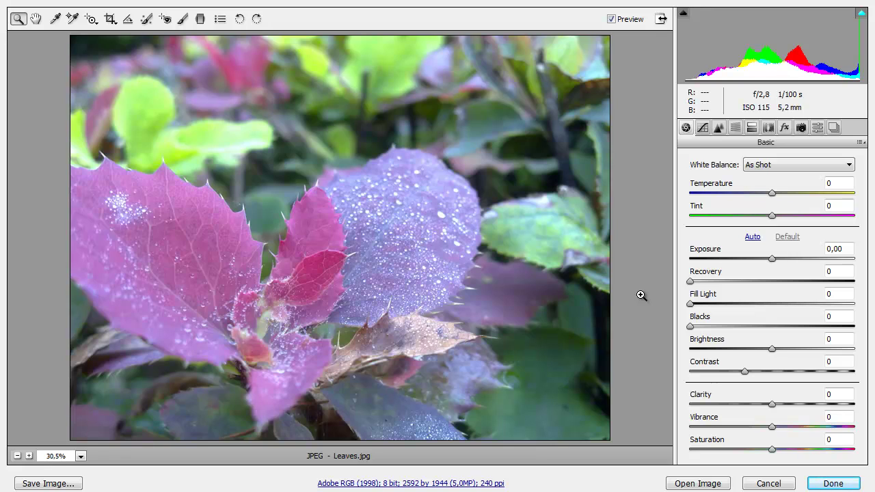
Switch the Camera Raw editor to full-screen view.
key(f)
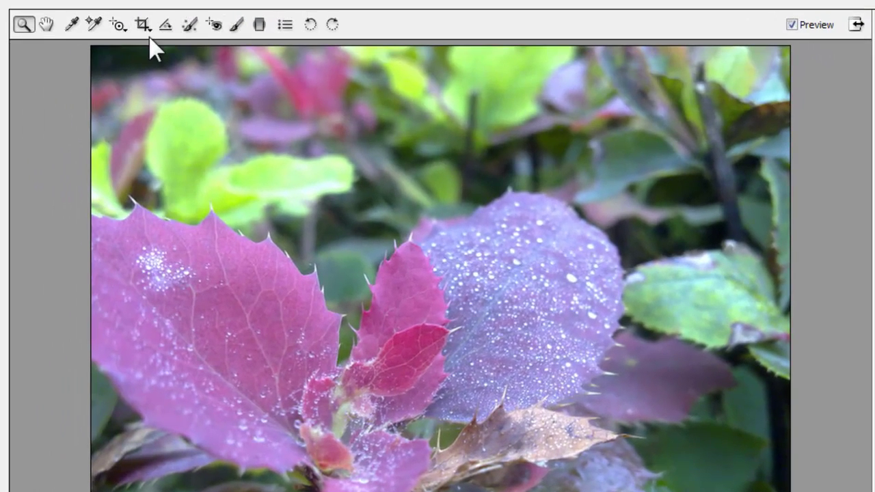
Crop Leaves.jpg to 2477 by 1507, trimming the top strip and right edge.
click(144, 24)
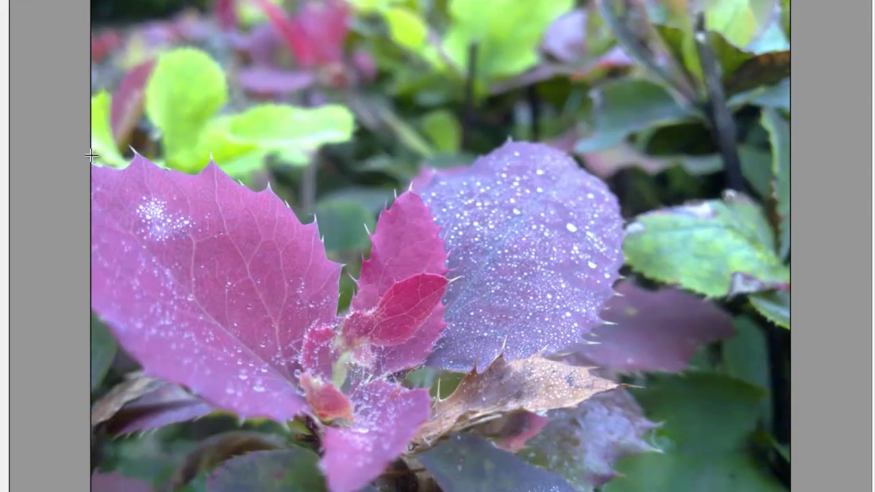
drag(43, 164, 413, 419)
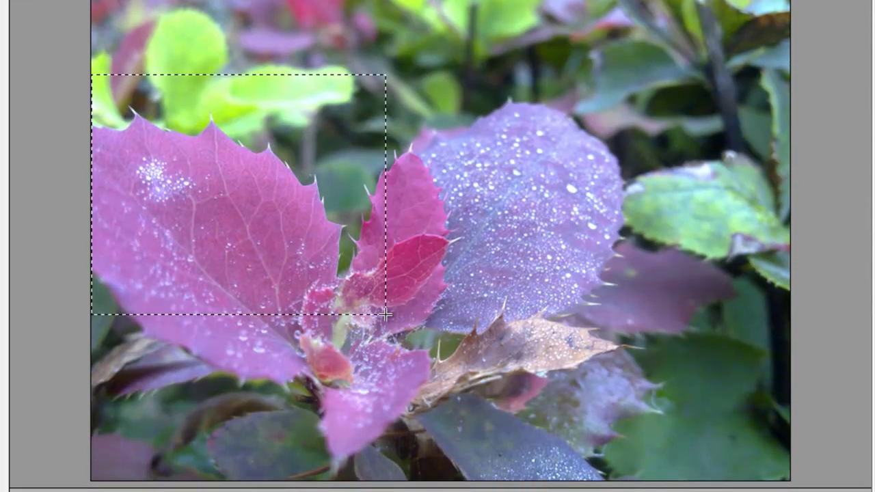
drag(413, 331, 759, 481)
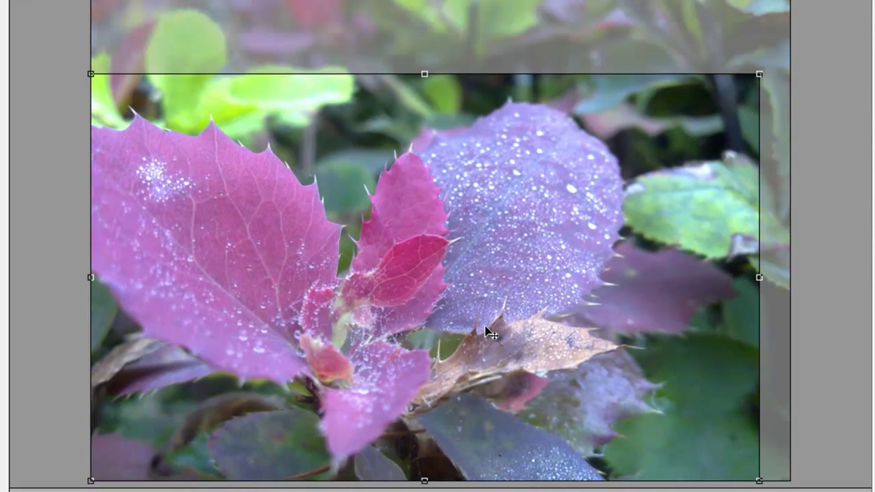
key(Return)
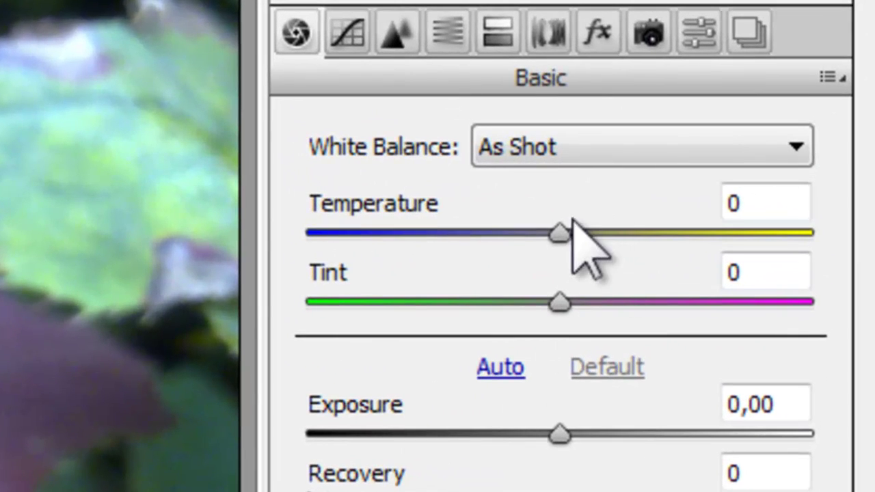
Cool the white balance to Temperature -6, Tint -8 and darken Exposure to -0,30.
drag(756, 196, 751, 197)
drag(550, 236, 545, 235)
drag(560, 302, 544, 305)
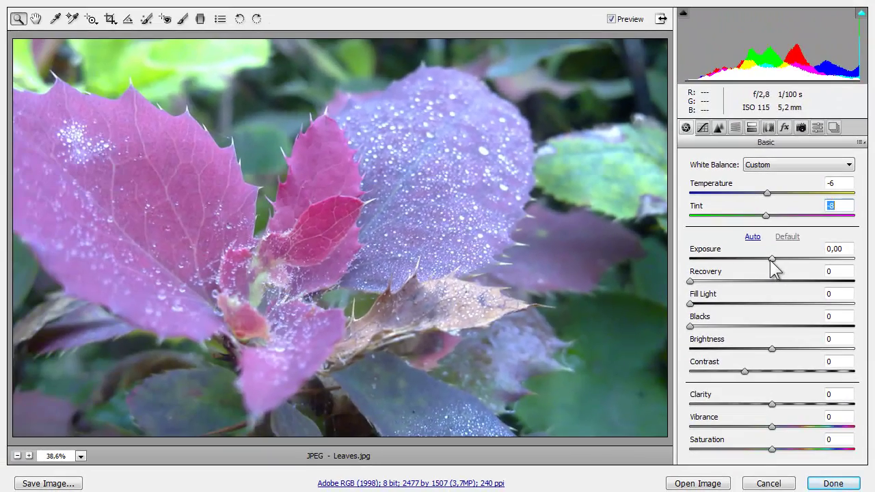
mouse_move(772, 260)
mouse_down()
mouse_move(789, 263)
mouse_move(765, 260)
mouse_up()
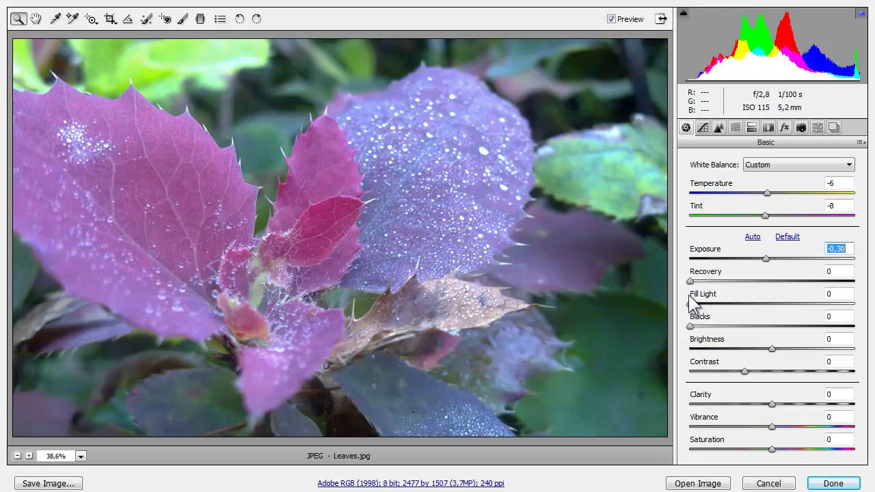
Raise Recovery to 46, deepen Blacks, add Contrast, Clarity and Vibrance, and set Saturation to -16.
drag(692, 281, 765, 282)
drag(691, 326, 795, 348)
drag(744, 371, 765, 374)
drag(771, 404, 743, 457)
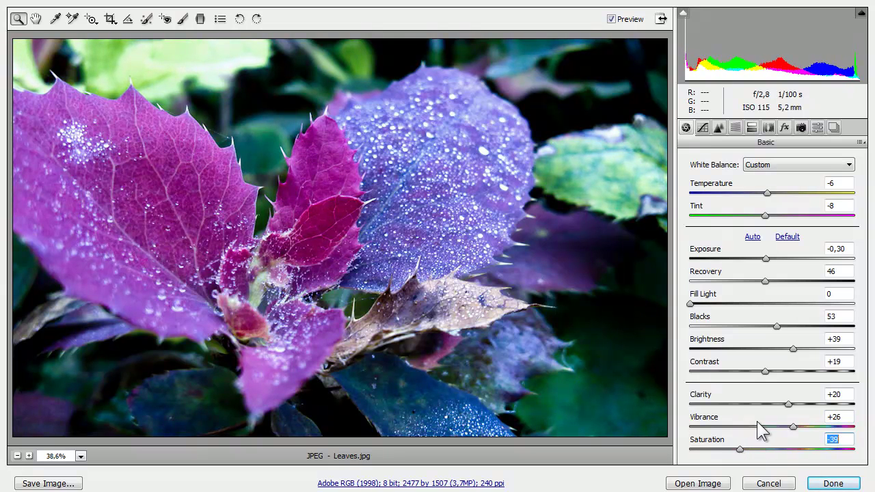
drag(741, 451, 759, 453)
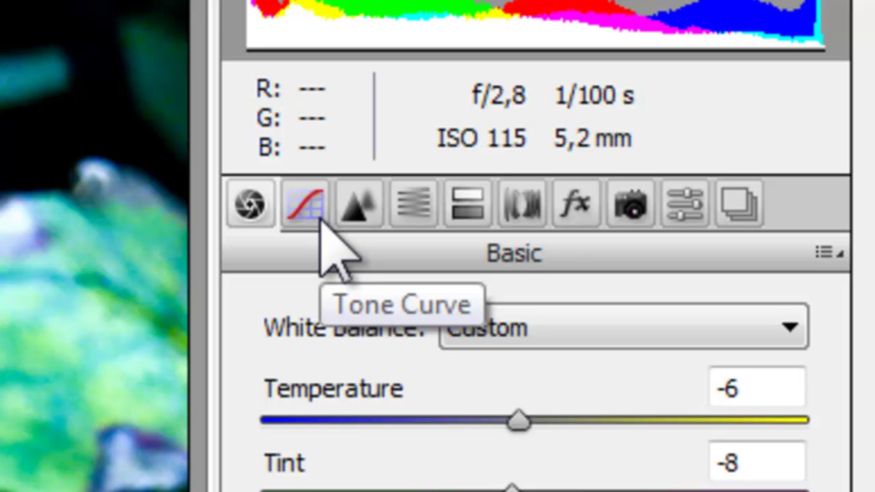
Set the parametric tone curve to Highlights -20, Darks -17 and Shadows -36.
click(319, 219)
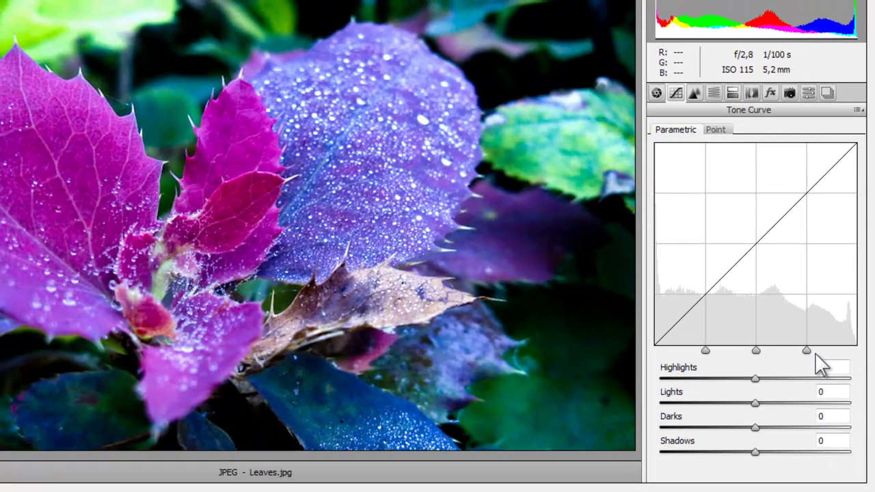
drag(755, 380, 804, 405)
drag(757, 431, 666, 446)
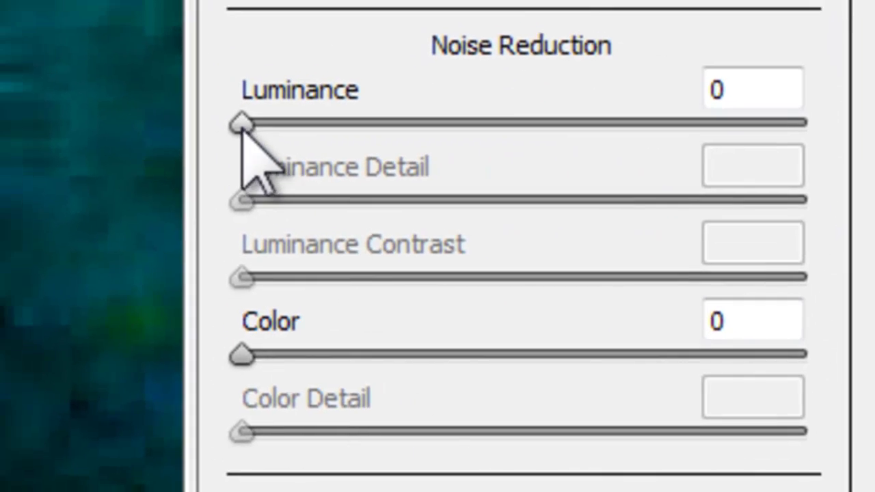
Set noise reduction Luminance to 48 and Luminance Detail to 37, then fit the photo in view.
drag(215, 113, 308, 112)
drag(715, 296, 763, 300)
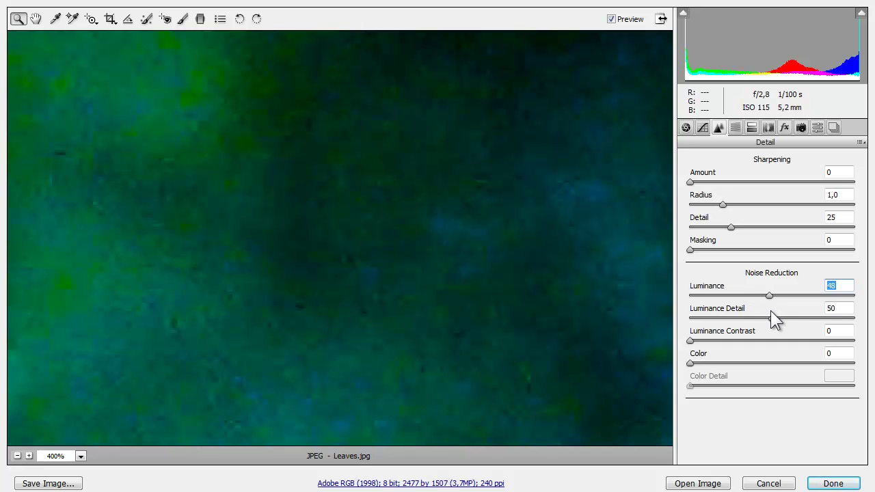
drag(771, 312, 750, 319)
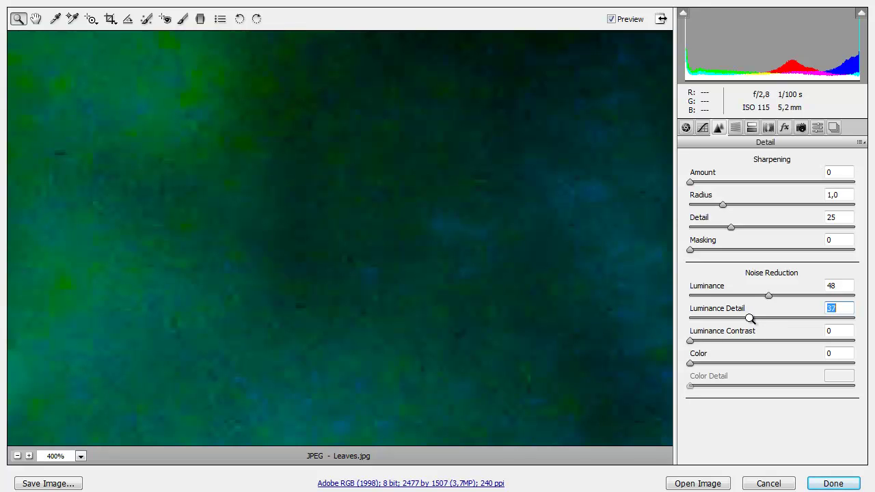
click(18, 456)
click(18, 456)
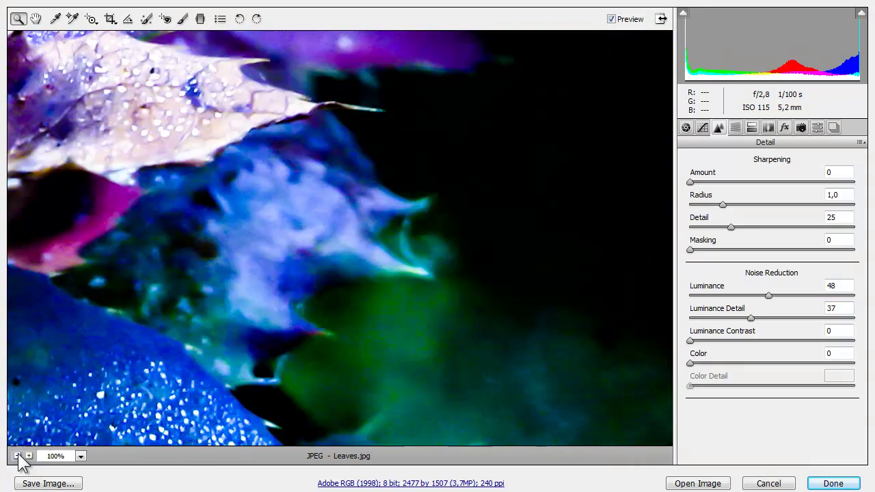
click(18, 456)
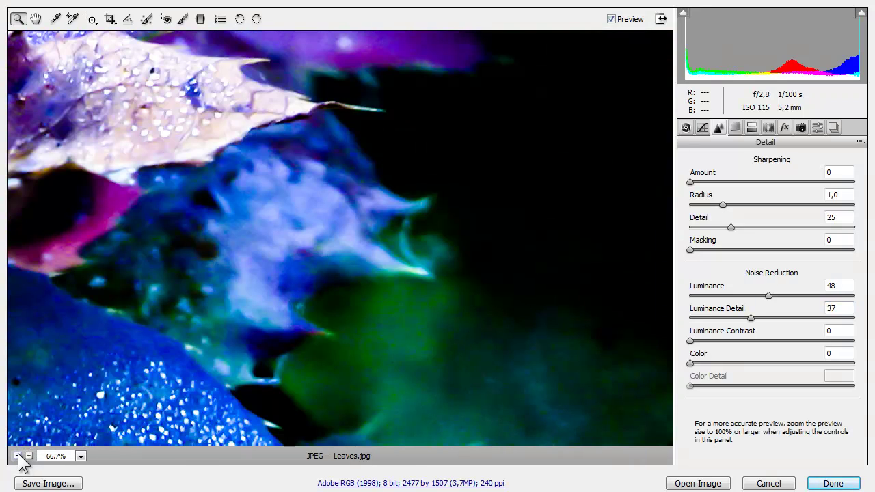
click(18, 456)
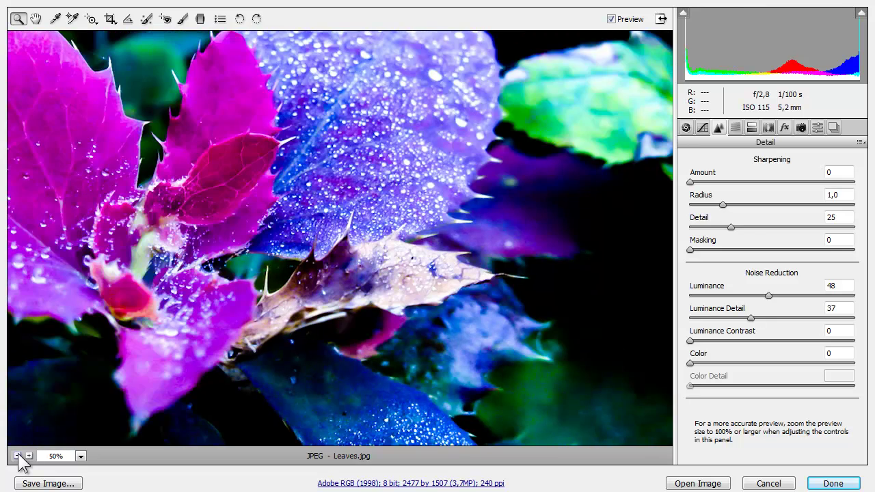
click(18, 456)
Zoom into the dark lower-left corner and set Color noise reduction to 44, Color Detail 35.
drag(58, 377, 107, 413)
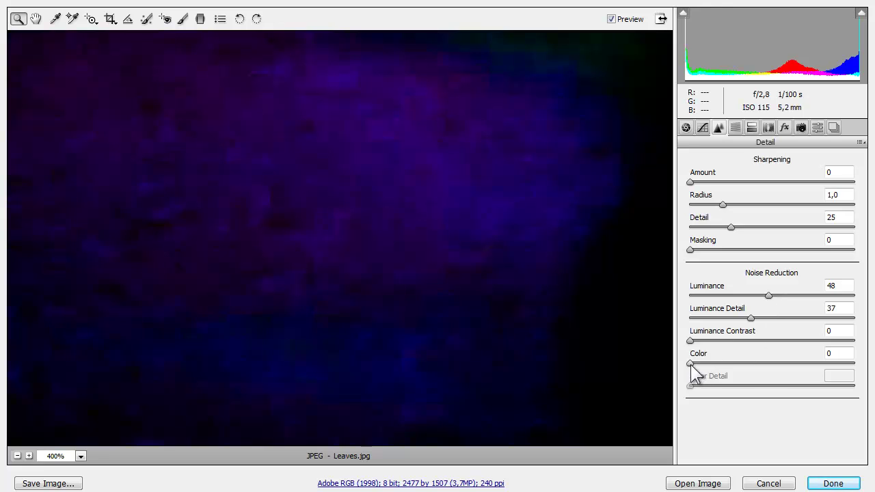
drag(691, 364, 746, 383)
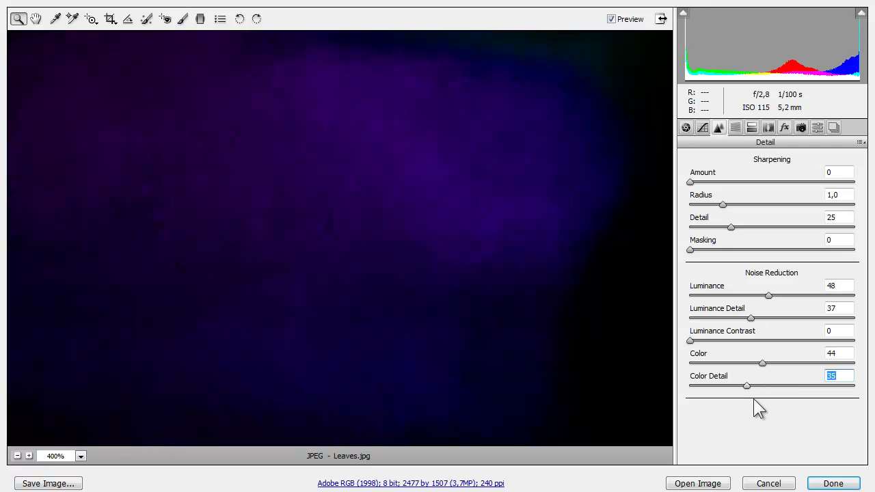
click(17, 456)
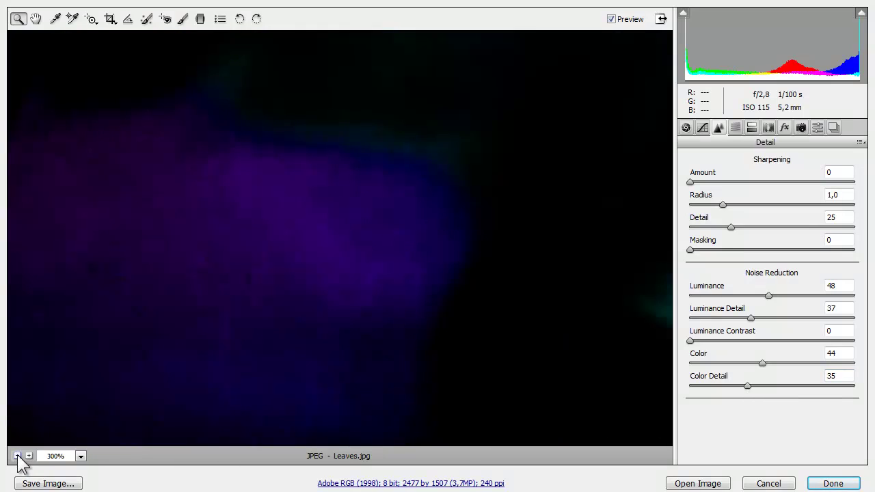
click(17, 456)
click(17, 456)
click(17, 456)
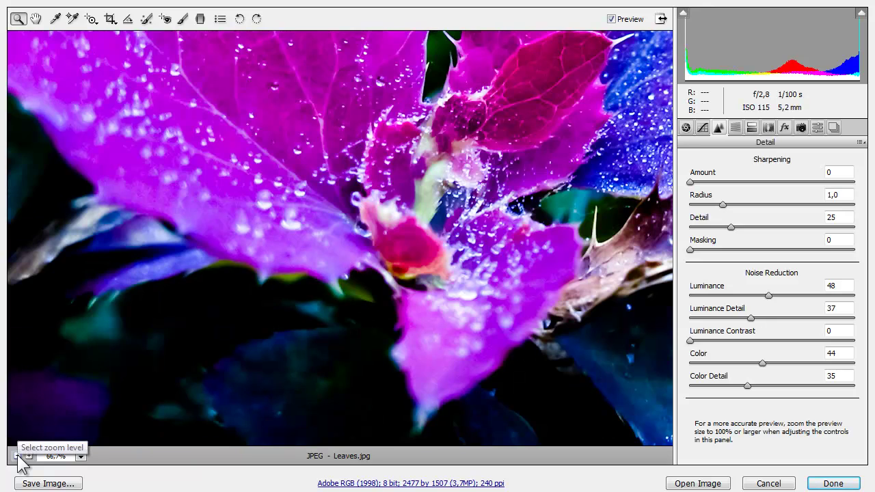
click(17, 456)
click(17, 456)
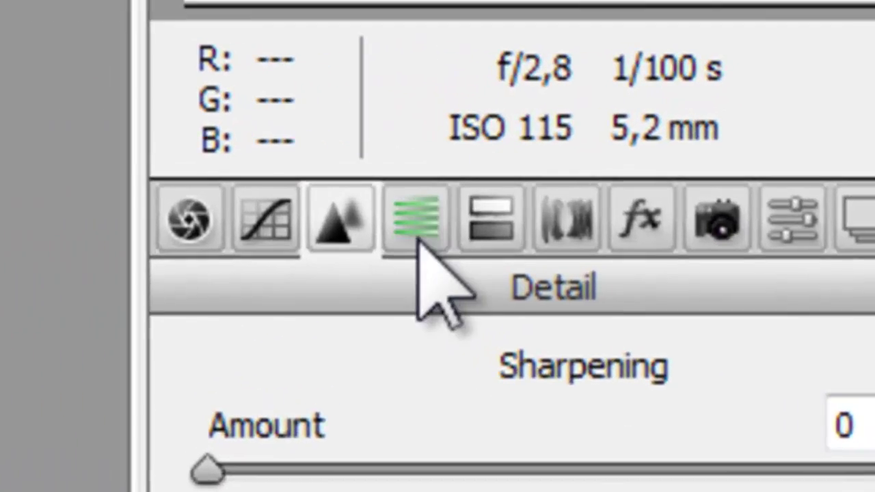
Check the HSL/Grayscale, Split Toning, Lens Corrections and Effects panels without changing anything.
click(726, 131)
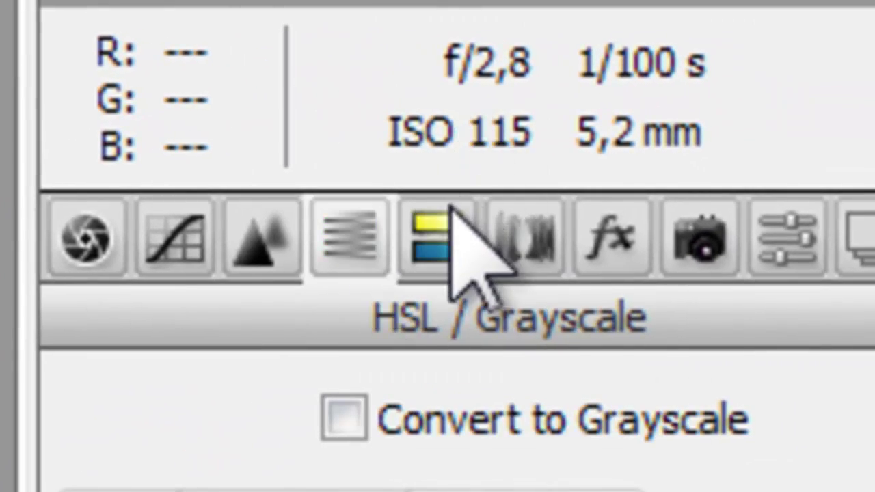
click(449, 211)
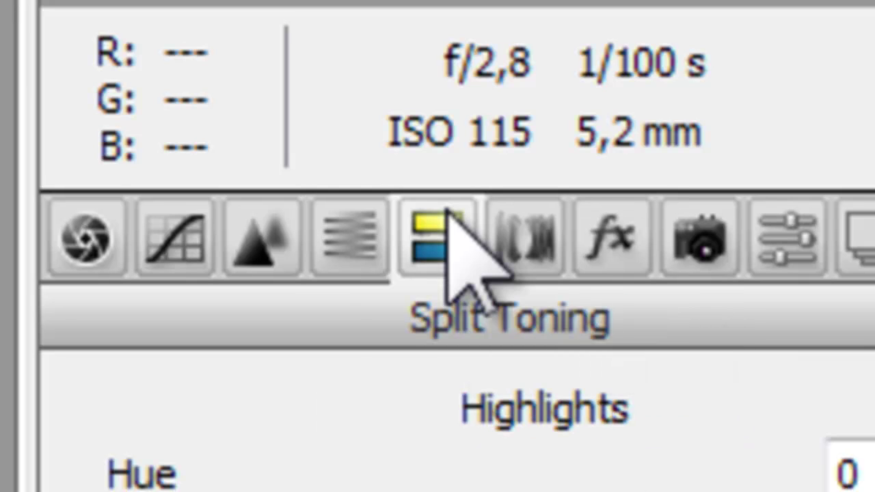
click(557, 236)
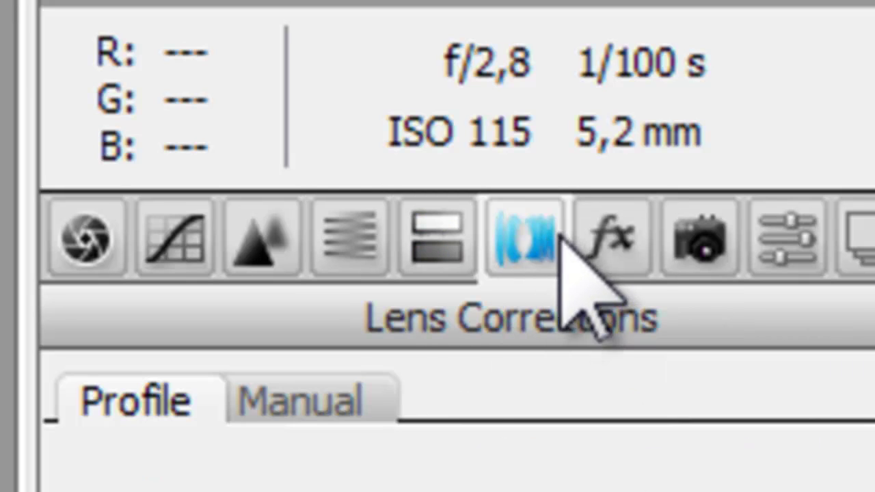
click(617, 231)
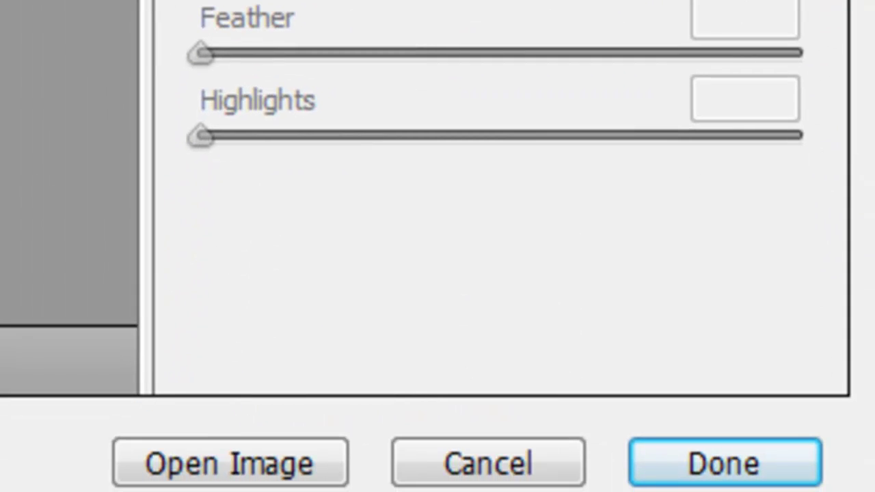
Keep the Camera Raw edits and reopen Leaves.jpg through Photoshop, accepting the resolution warning.
click(674, 478)
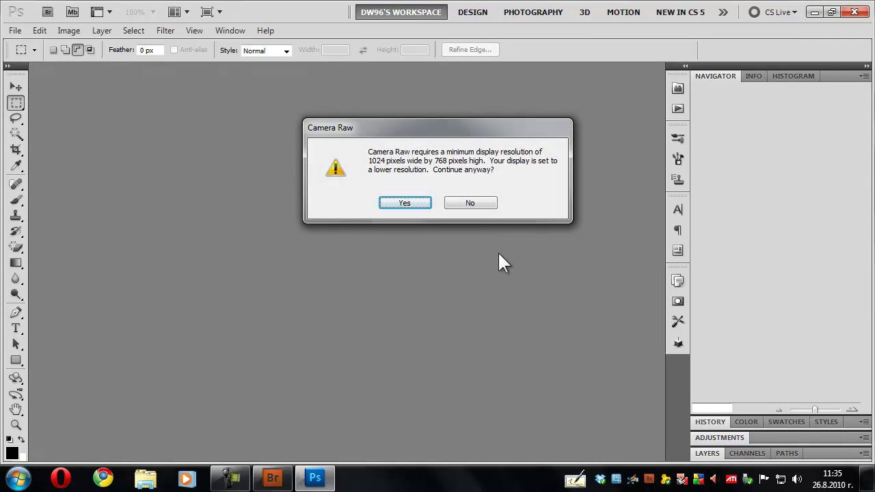
click(421, 205)
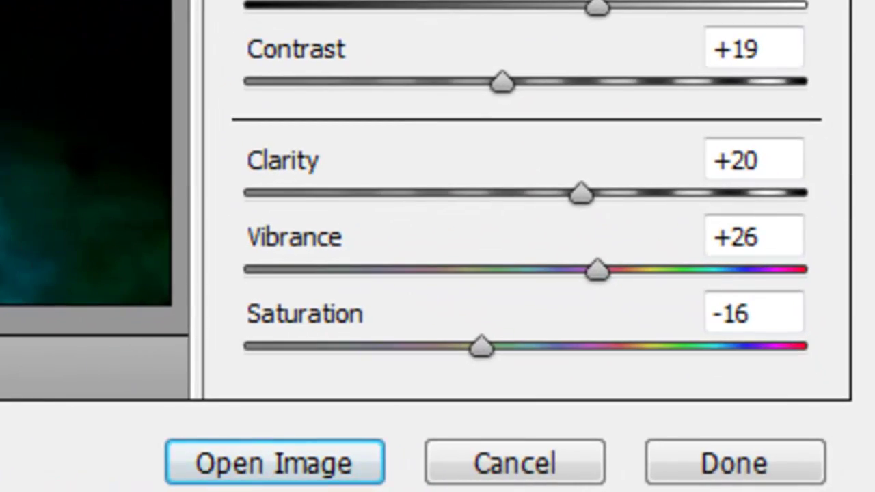
Open the adjusted Leaves.jpg in Photoshop and bring up Save As for a JPEG copy.
click(232, 463)
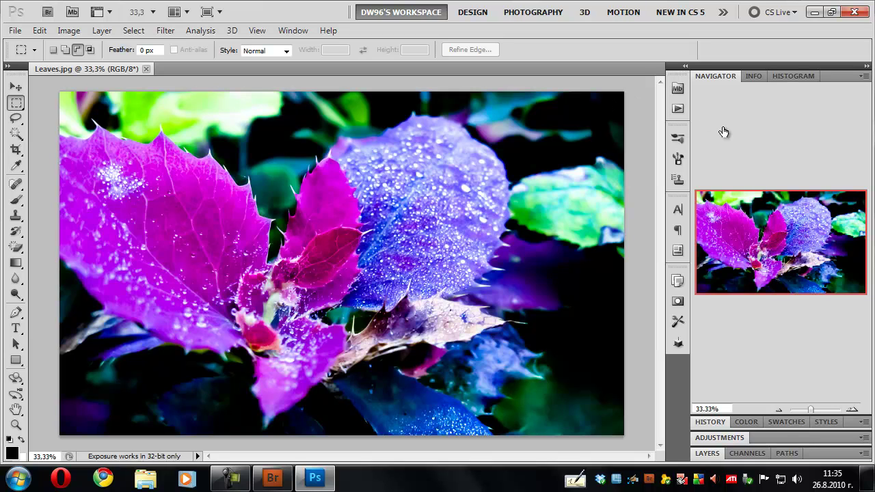
key(ctrl+shift+s)
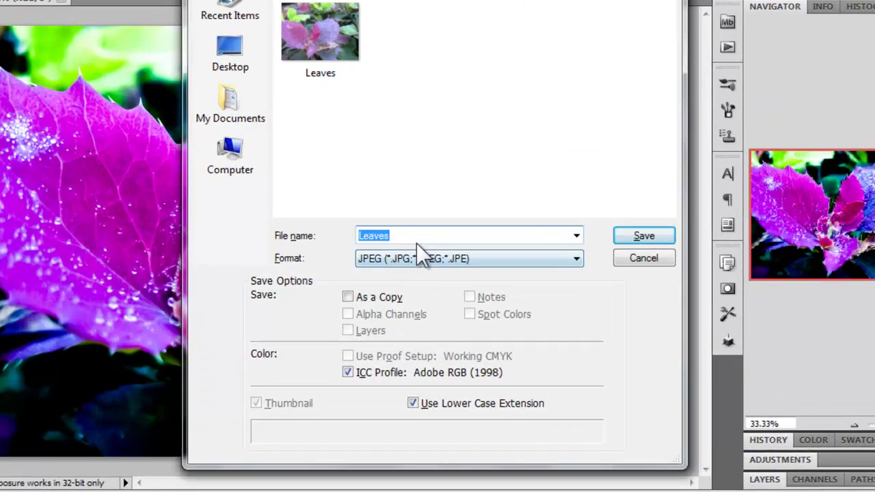
Append "(Camera Raw)" to the file name Leaves in the Save As dialog.
click(417, 236)
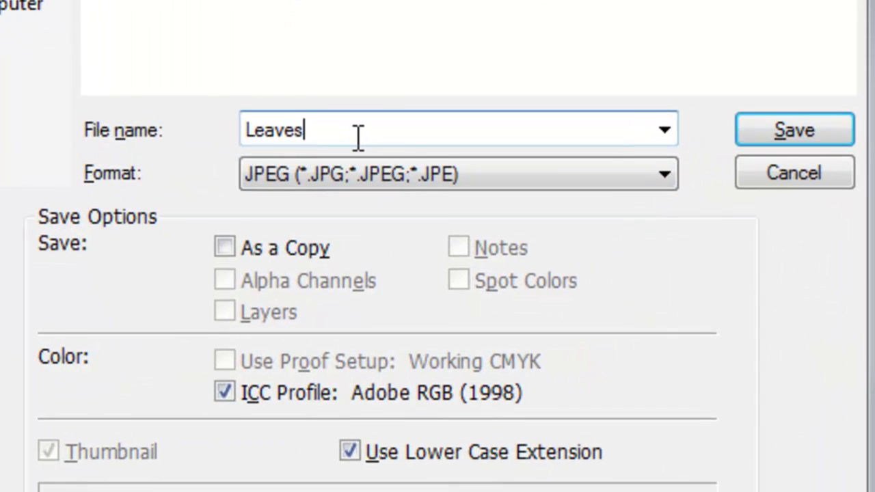
text((Cam)
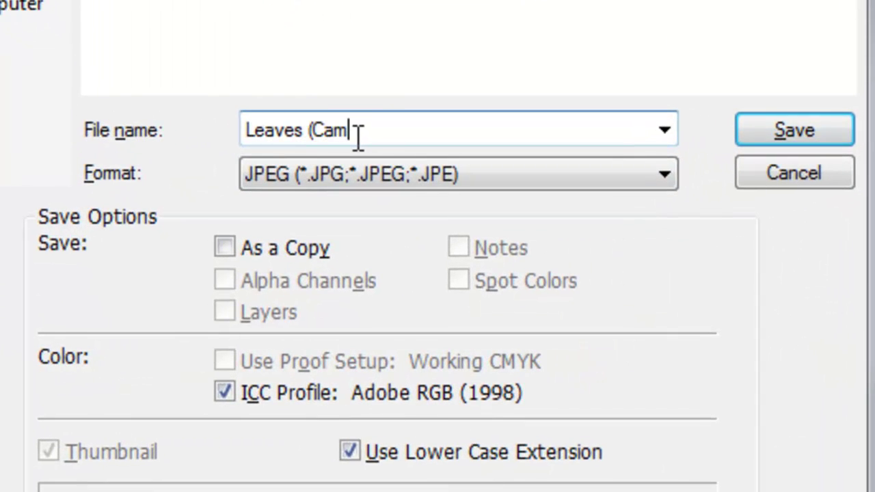
text(era Raw))
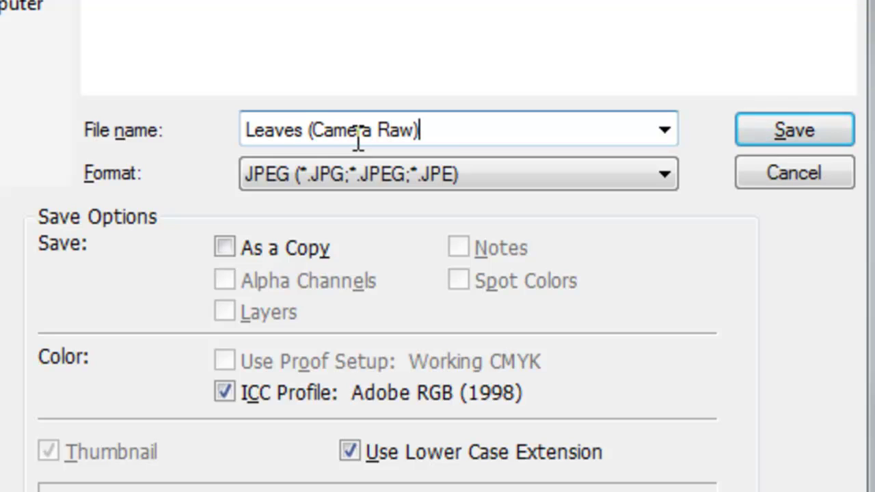